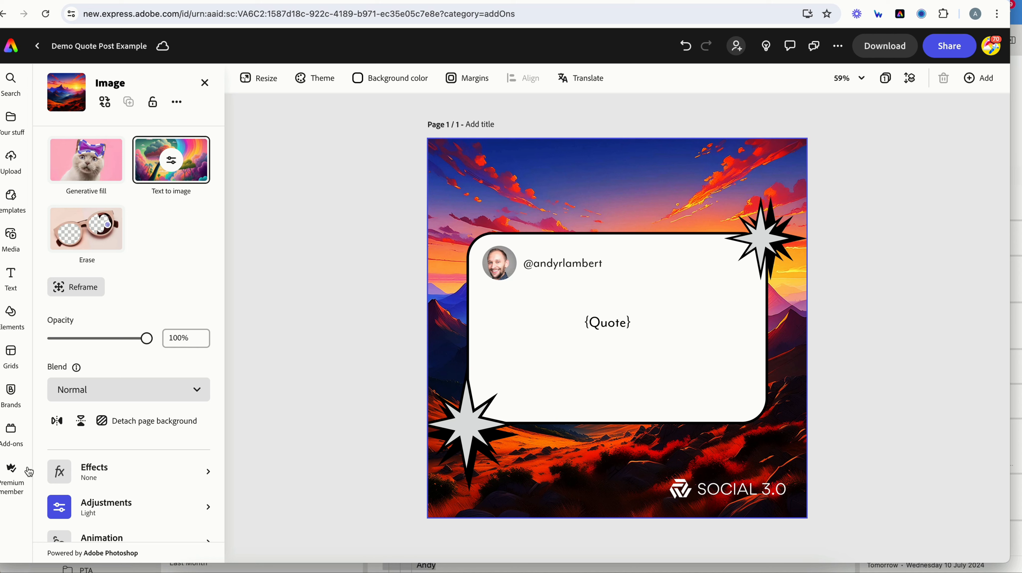
Start the Bulk Create and Generate add-on and mark the background image for replacement
left_click(15, 434)
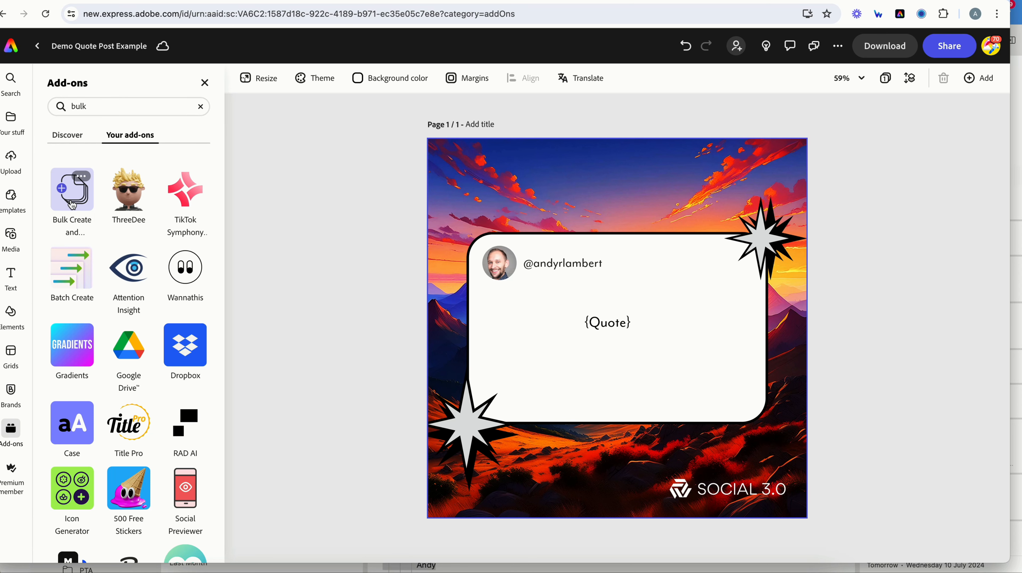
left_click(72, 201)
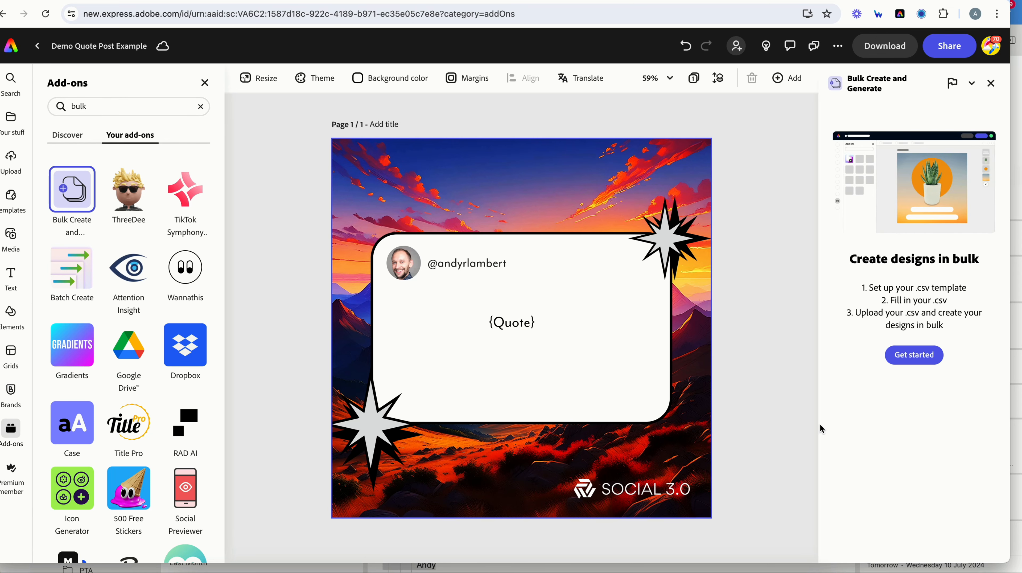
left_click(920, 356)
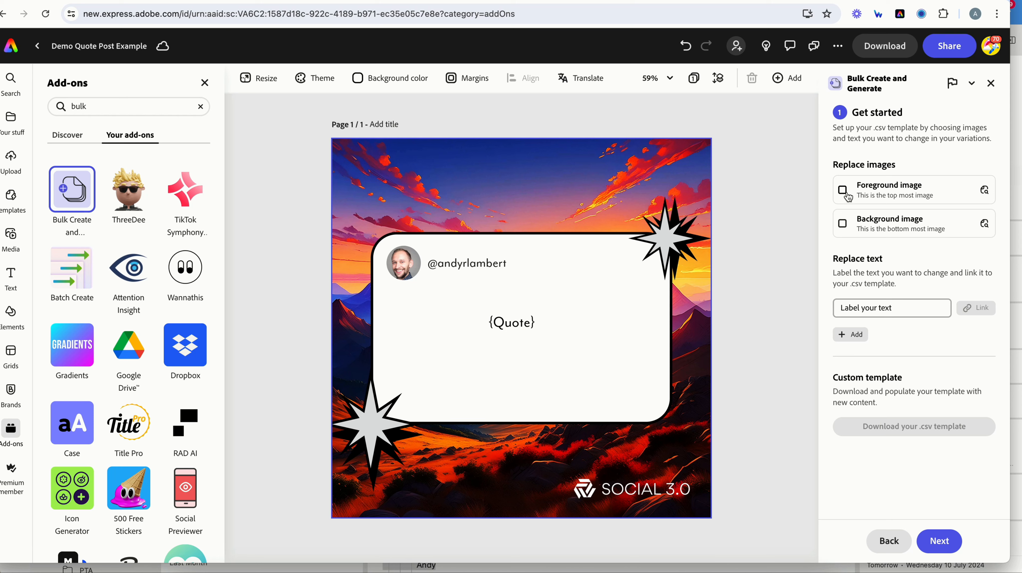
left_click(843, 223)
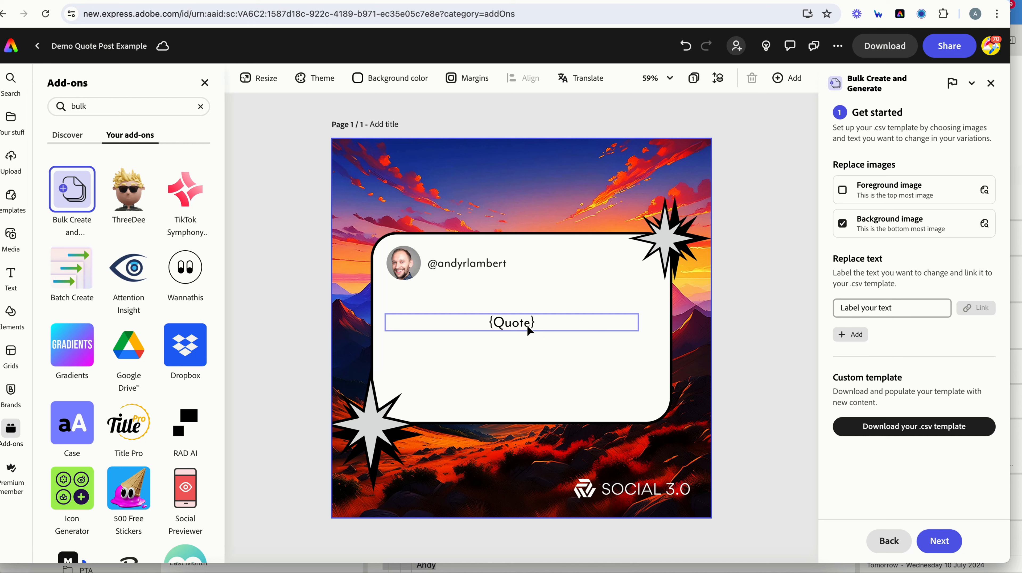
Link the placeholder text in the middle of the card to a replacement text label named Quote
left_click(883, 309)
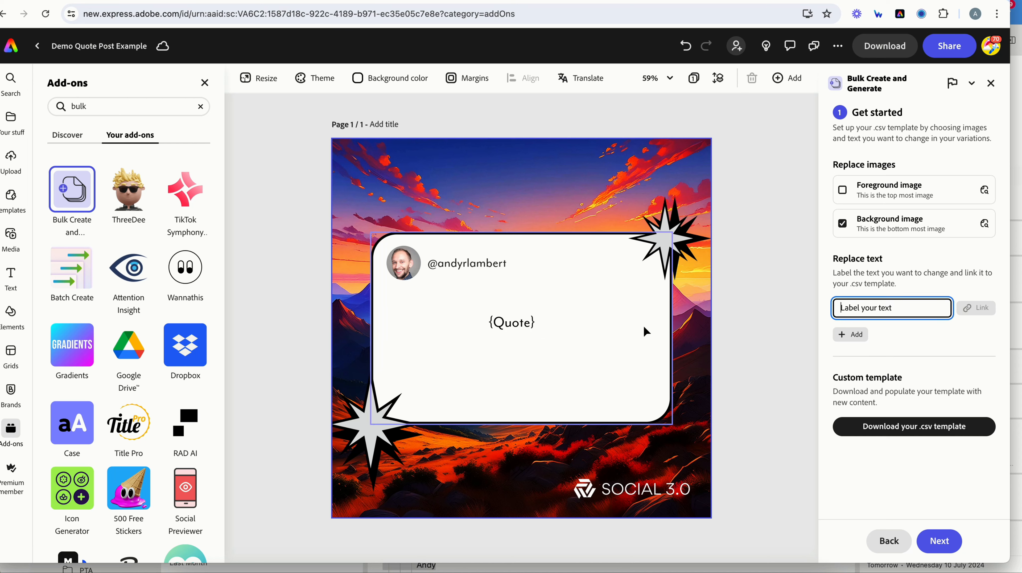
left_click(593, 329)
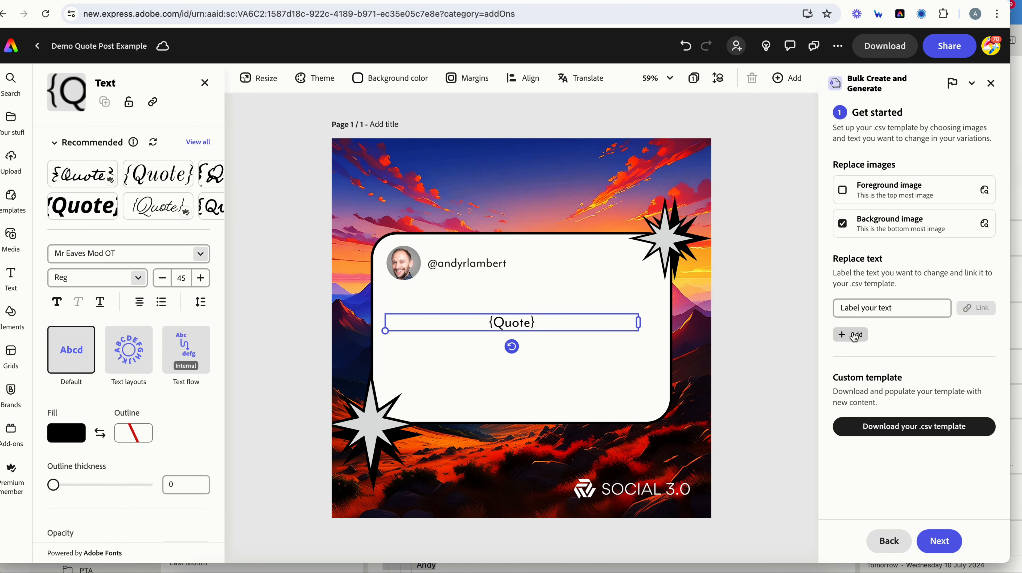
left_click(860, 309)
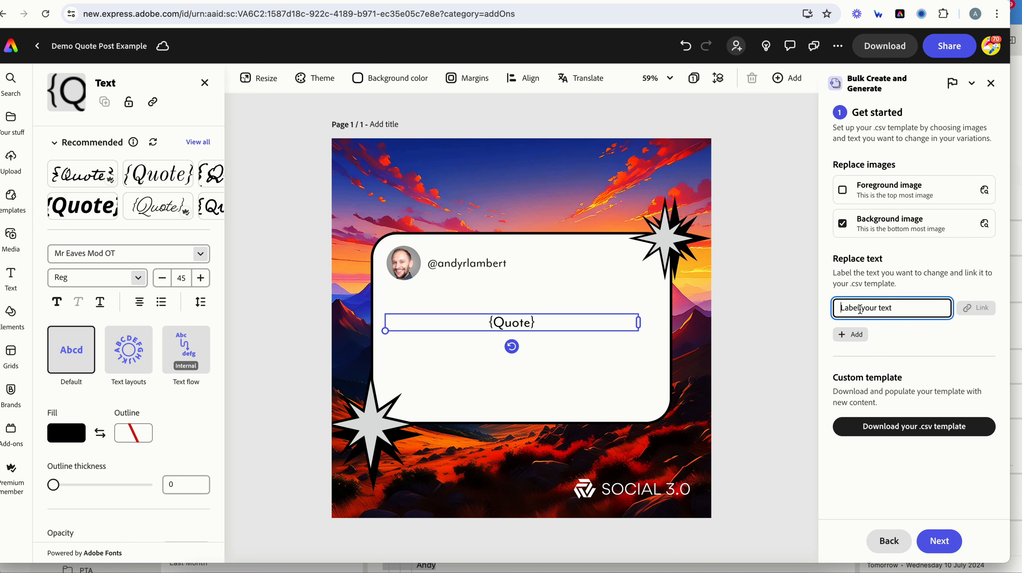
type("Quote")
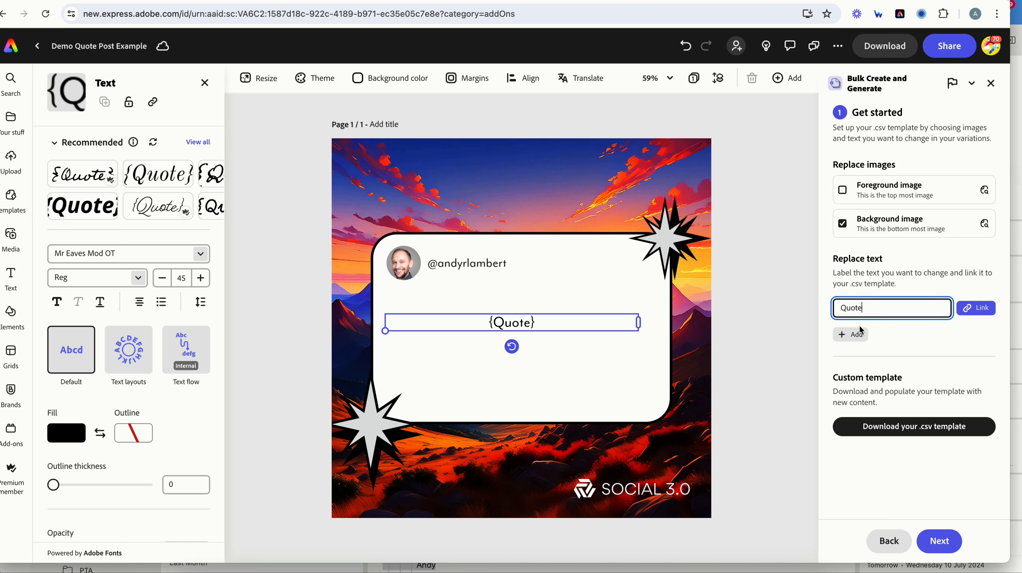
left_click(976, 308)
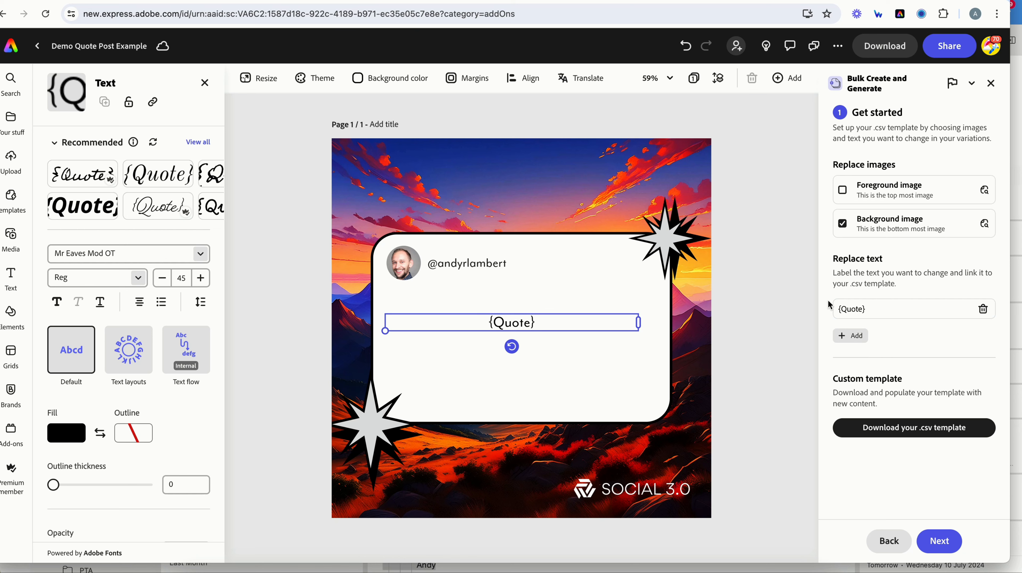
Add a second replacement text entry for the social handle and label it "handle" without linking it
left_click(478, 268)
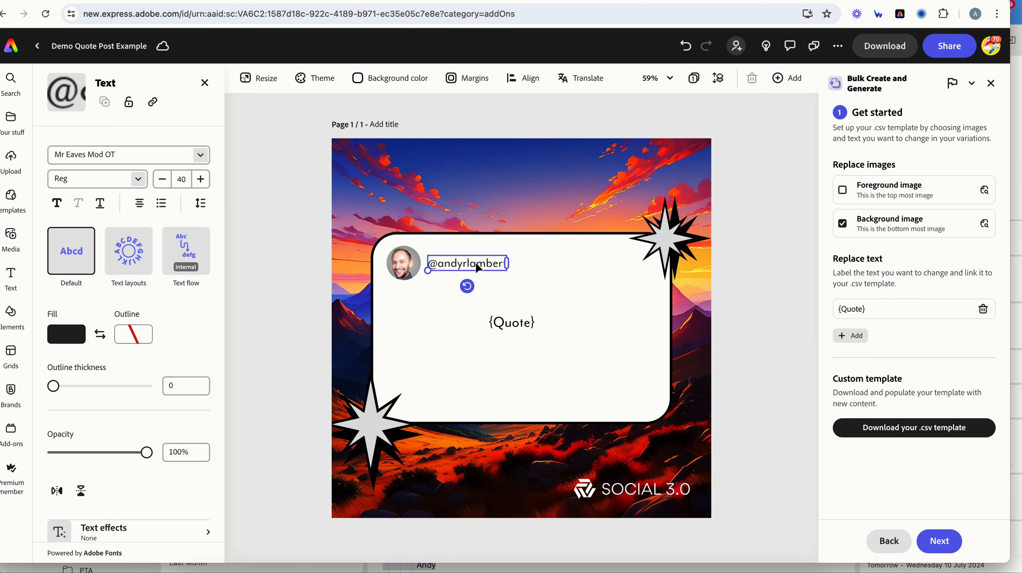
left_click(850, 336)
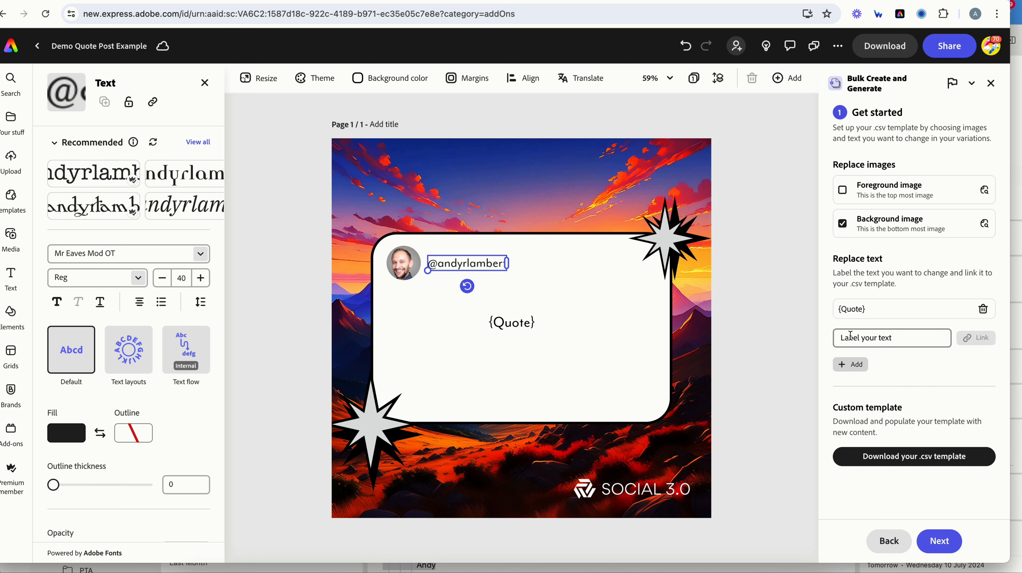
left_click(896, 339)
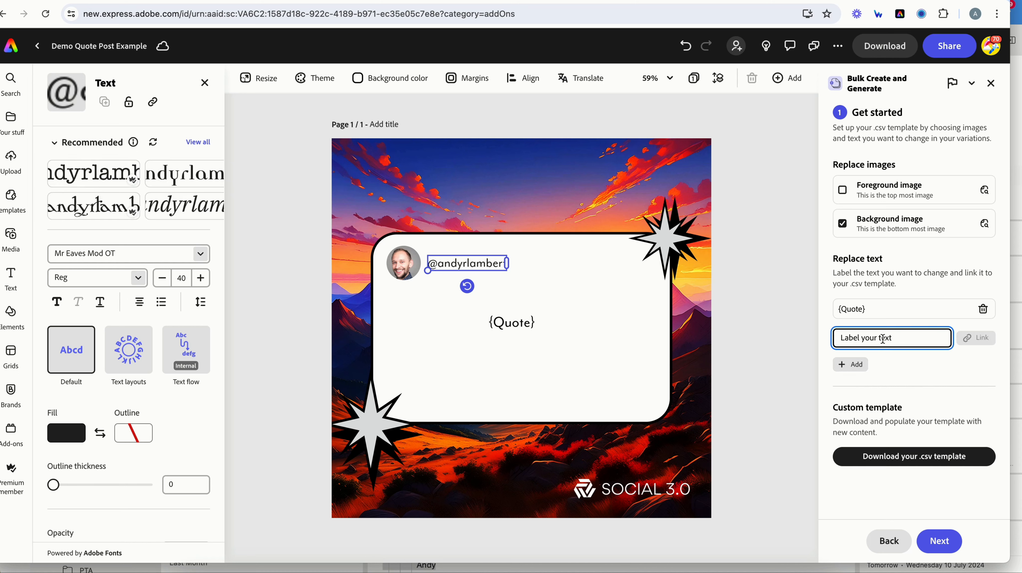
type("handle")
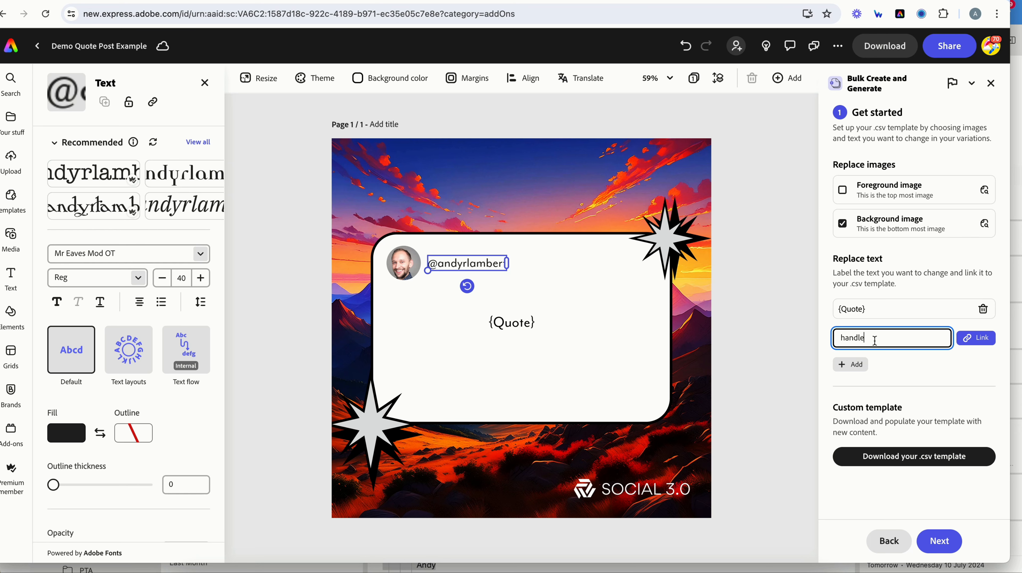
left_click(938, 361)
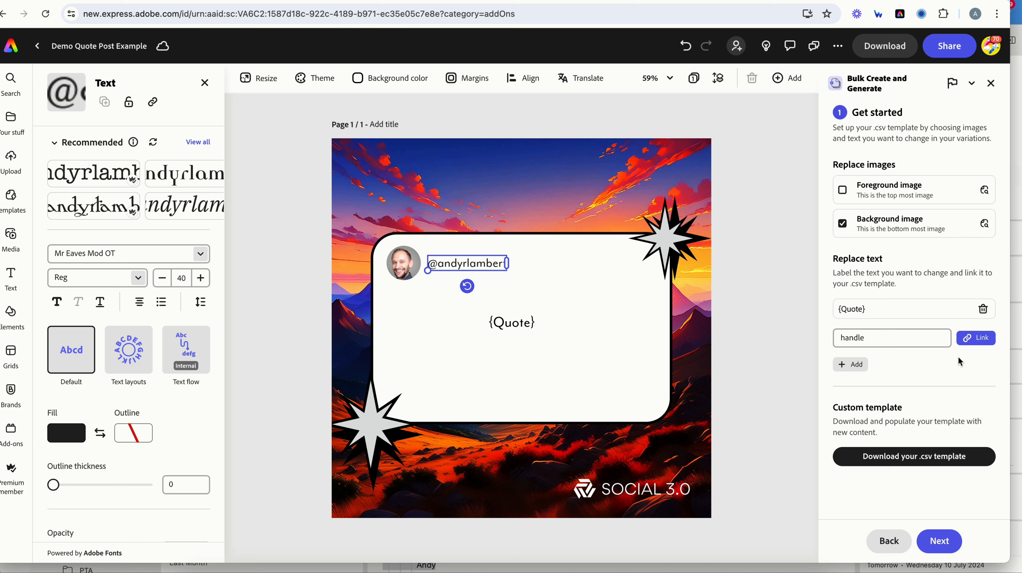
left_click(606, 287)
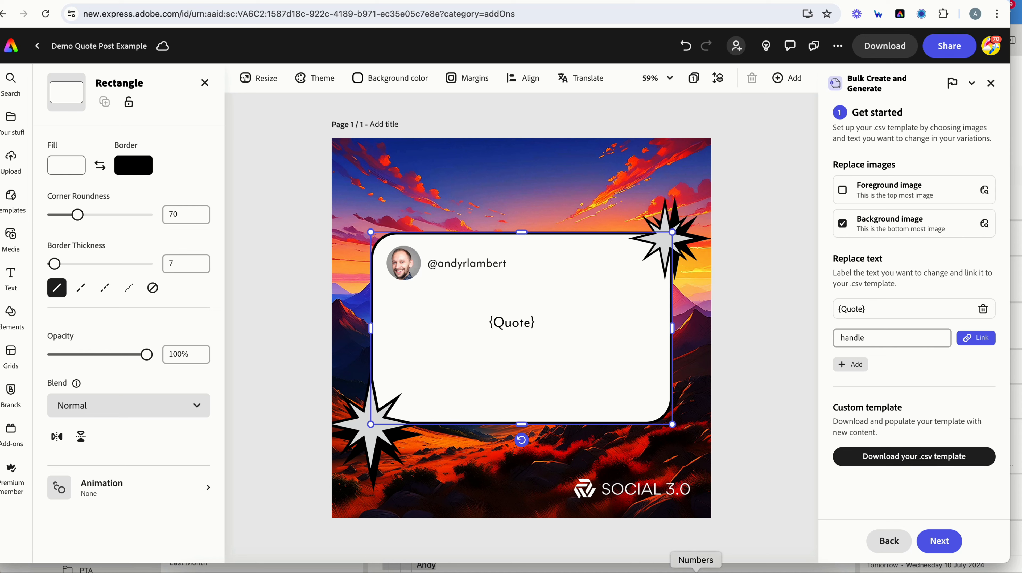
Switch to Numbers and examine the background image file name and background image prompt columns of variations_template_file
left_click(696, 570)
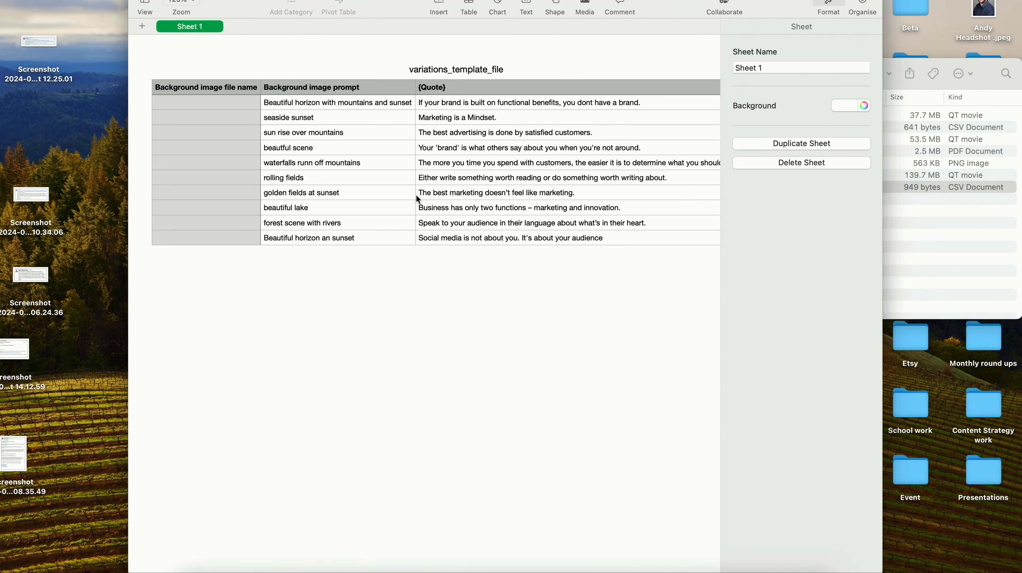
left_click(225, 93)
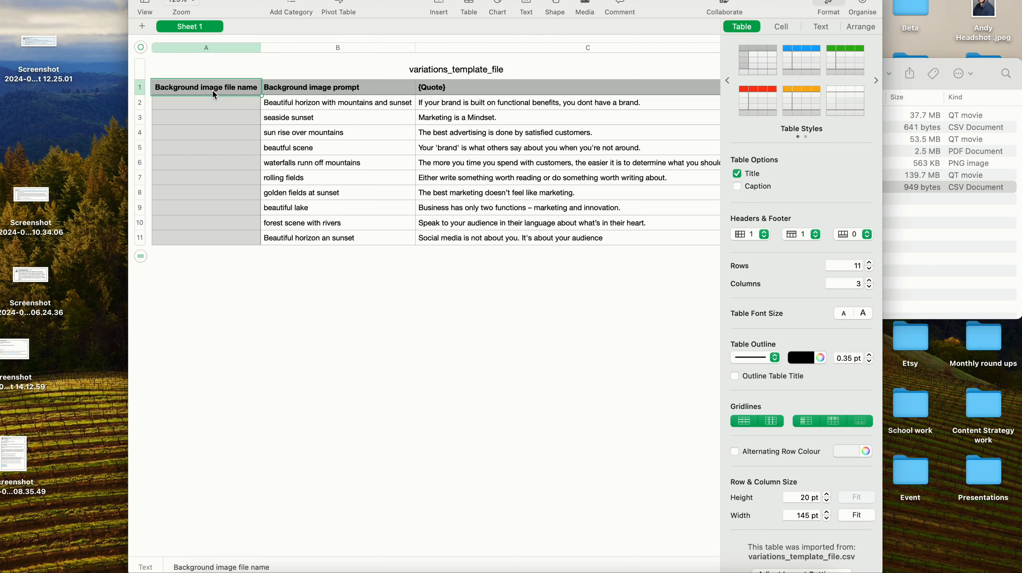
key("Down")
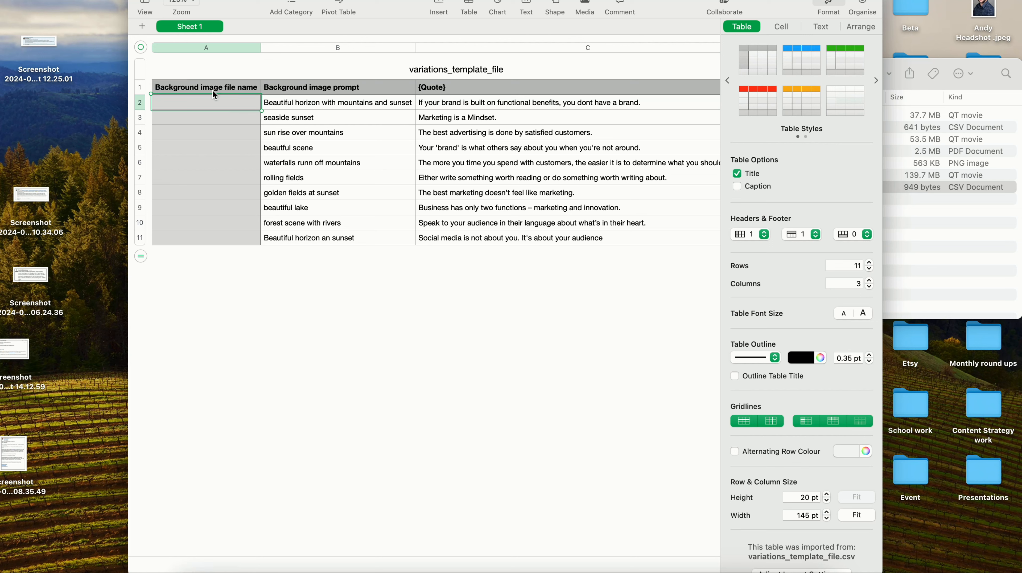
key("Up")
key("Down")
key("Up")
key("Right")
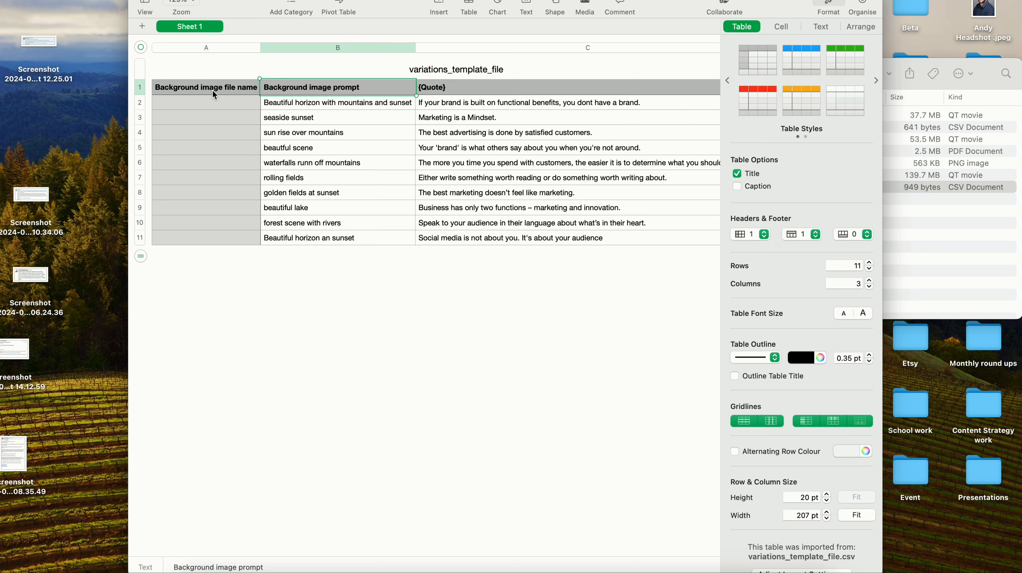
key("Down")
key("Down")
key("Down")
key("Down")
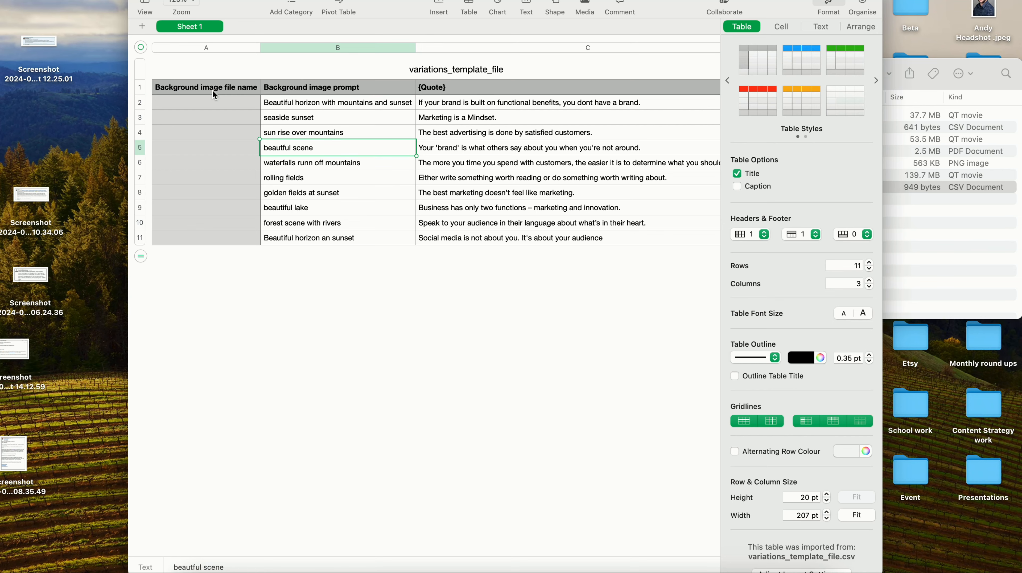
Check the design in the browser briefly, return to Numbers and read through the entries in the {Quote} column
left_click(401, 566)
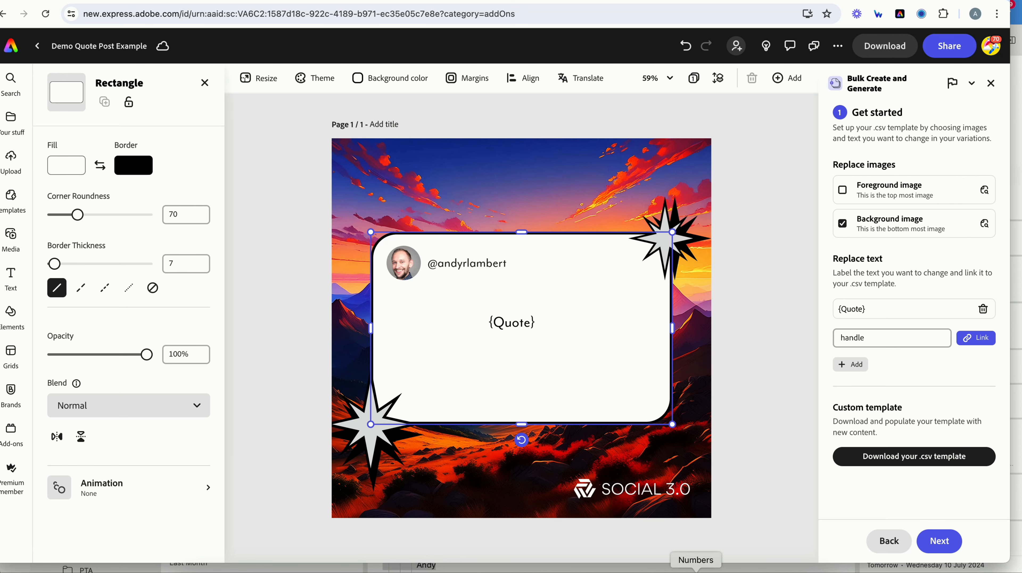
left_click(685, 566)
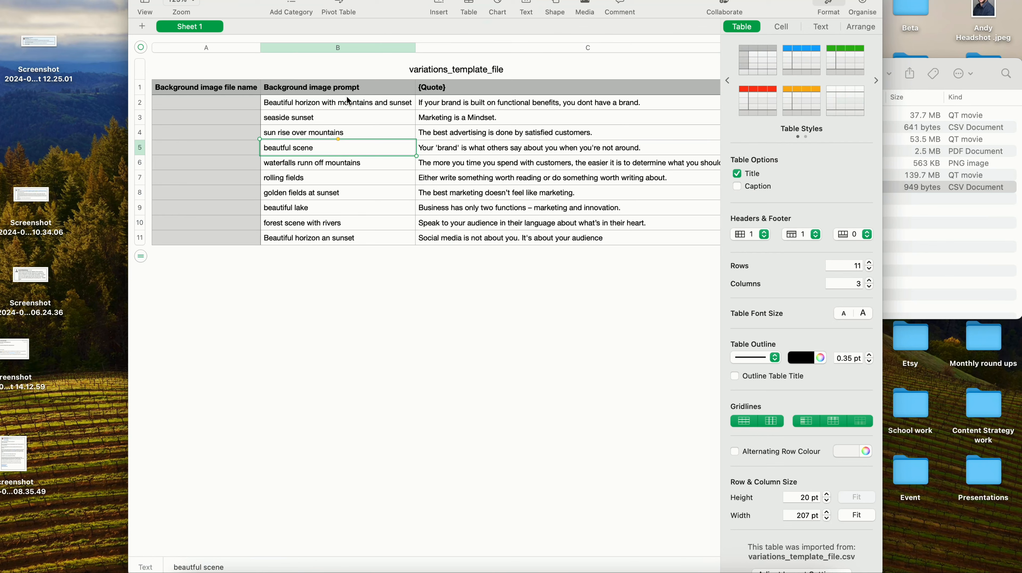
left_click(487, 107)
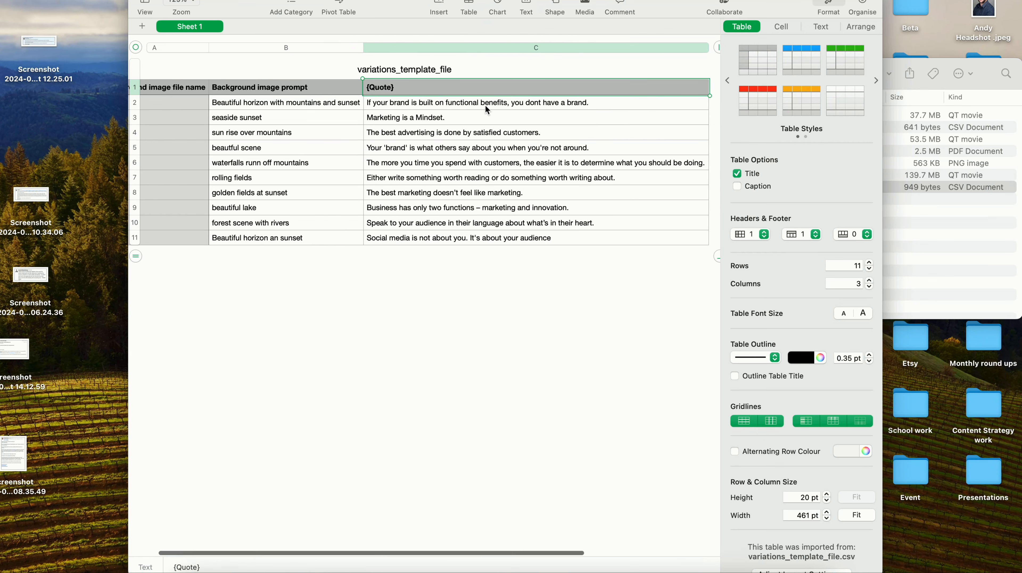
key("Down")
key("Down")
key("Down")
key("Down")
key("Down")
key("Down")
key("Down")
key("Down")
key("Down")
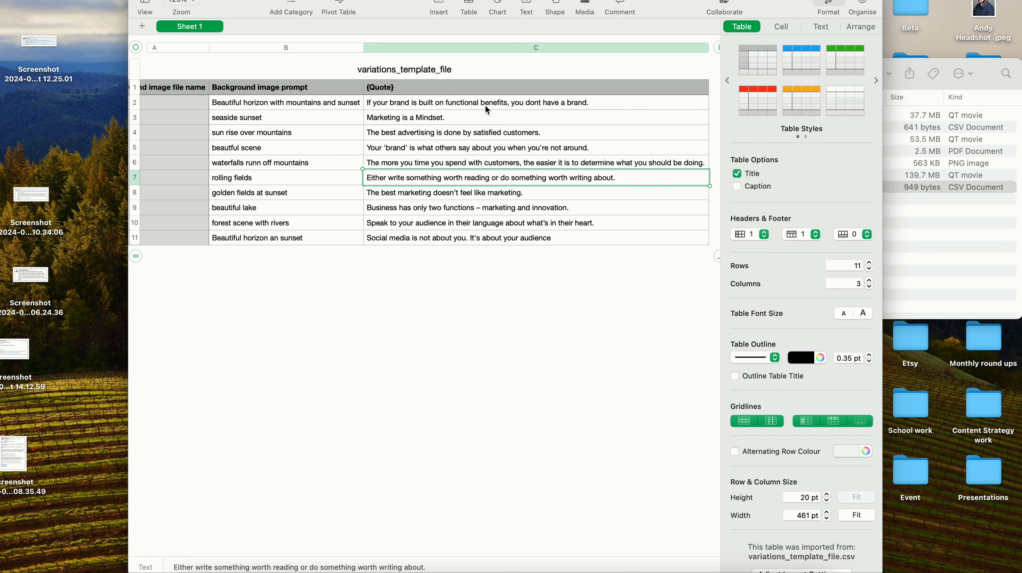
key("Up")
key("Up")
key("Up")
key("Up")
key("Up")
key("Up")
key("Up")
key("Up")
key("Up")
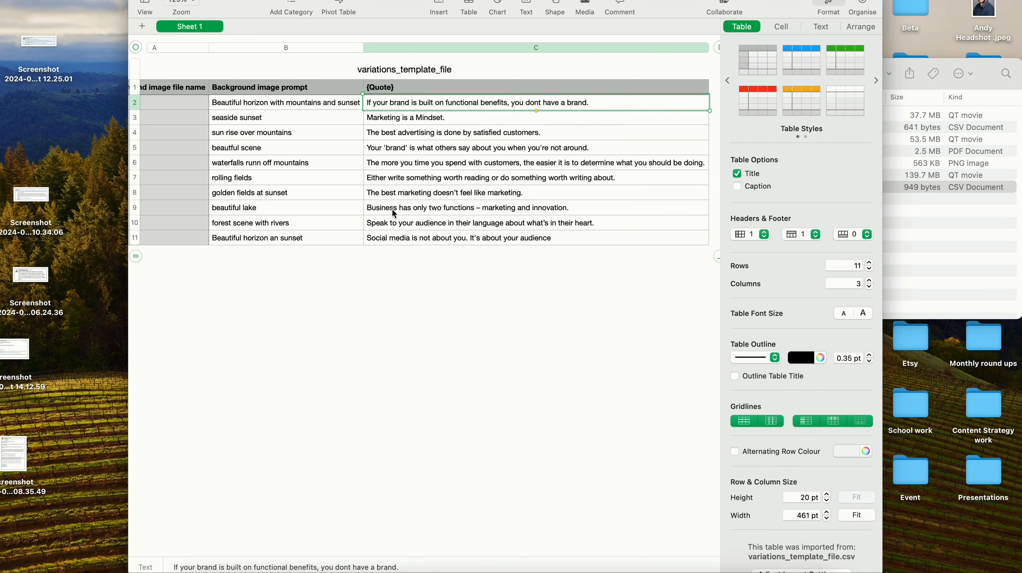
Highlight the background image prompts and the matching quotes in rows 2 to 9 of the table
scroll(311, 162, "left", 3)
left_click_drag(311, 103, 336, 208)
left_click_drag(456, 107, 450, 211)
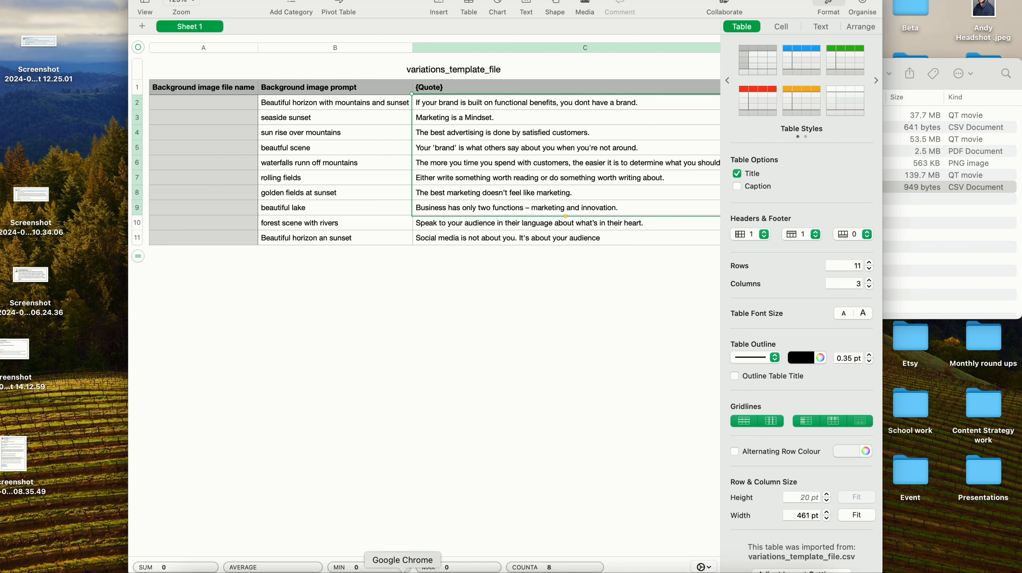
Switch back to Chrome and upload variations_template_file.csv from the Demo Content folder to the bulk creation add-on
left_click(402, 569)
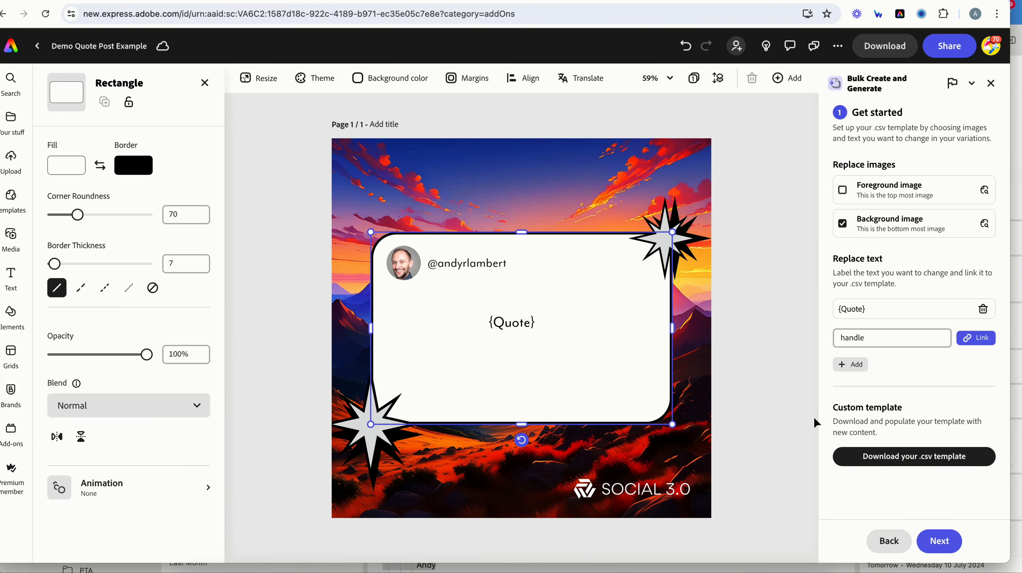
left_click(941, 553)
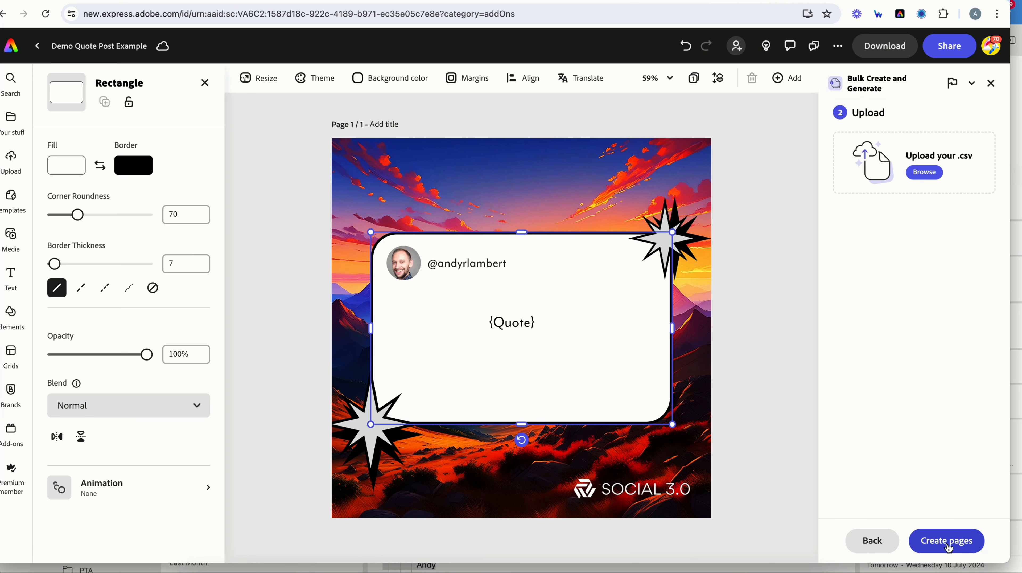
left_click(925, 173)
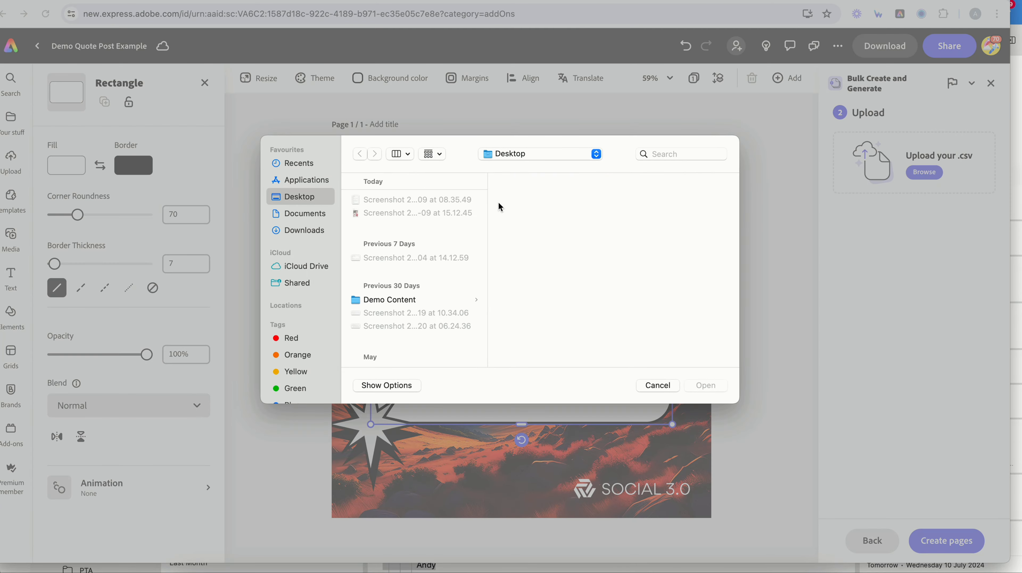
scroll(393, 289, "down", 3)
left_click(399, 255)
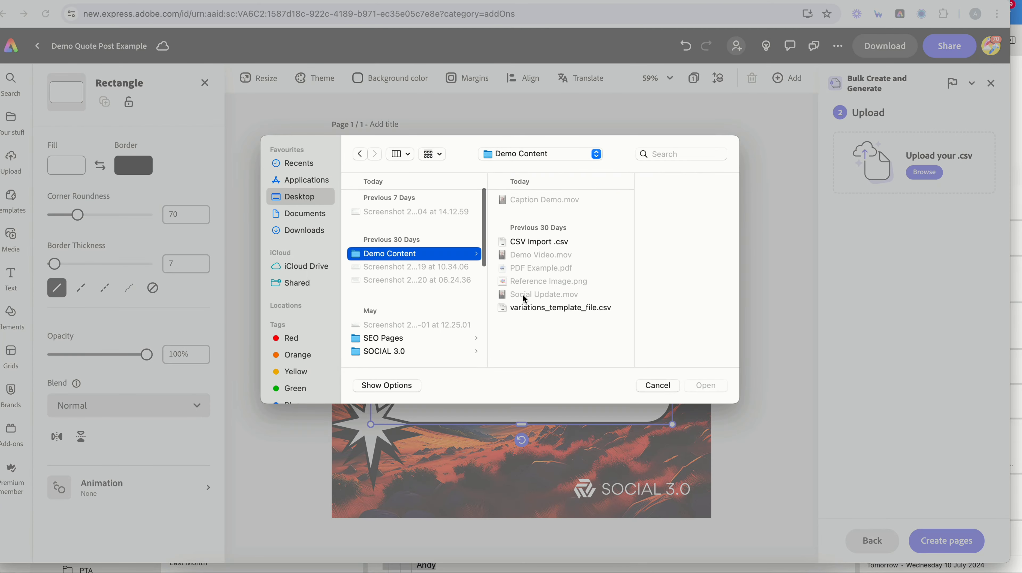
double_click(574, 309)
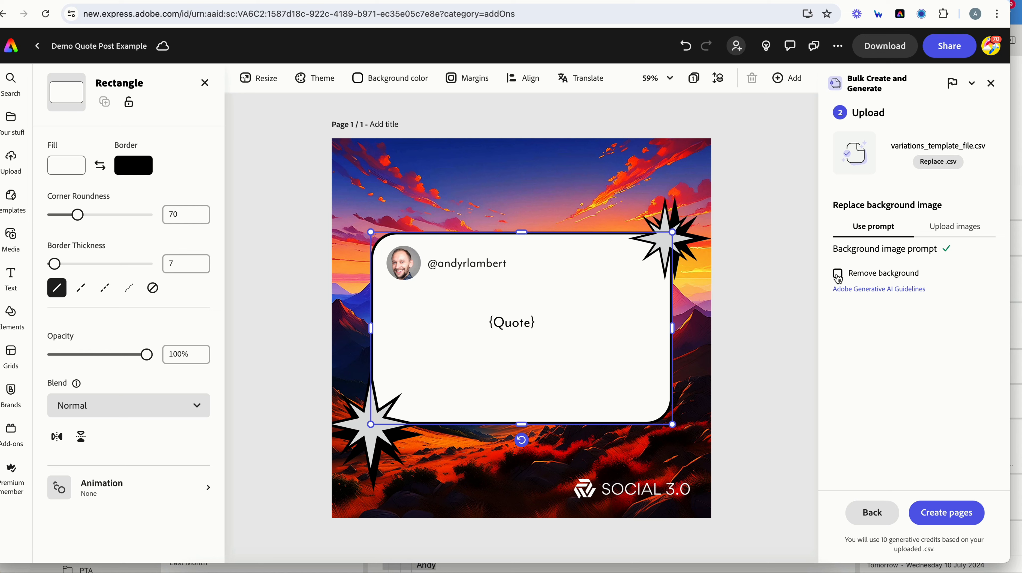
Create the pages in bulk from the uploaded CSV using the background image prompts, and look over all the resulting pages
left_click(947, 515)
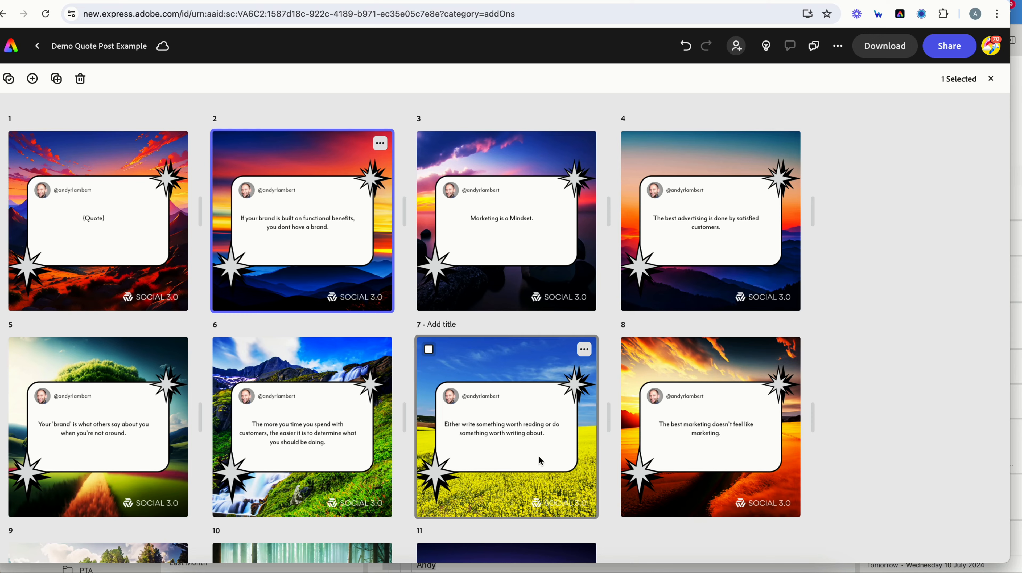
scroll(544, 457, "down", 4)
scroll(549, 399, "up", 4)
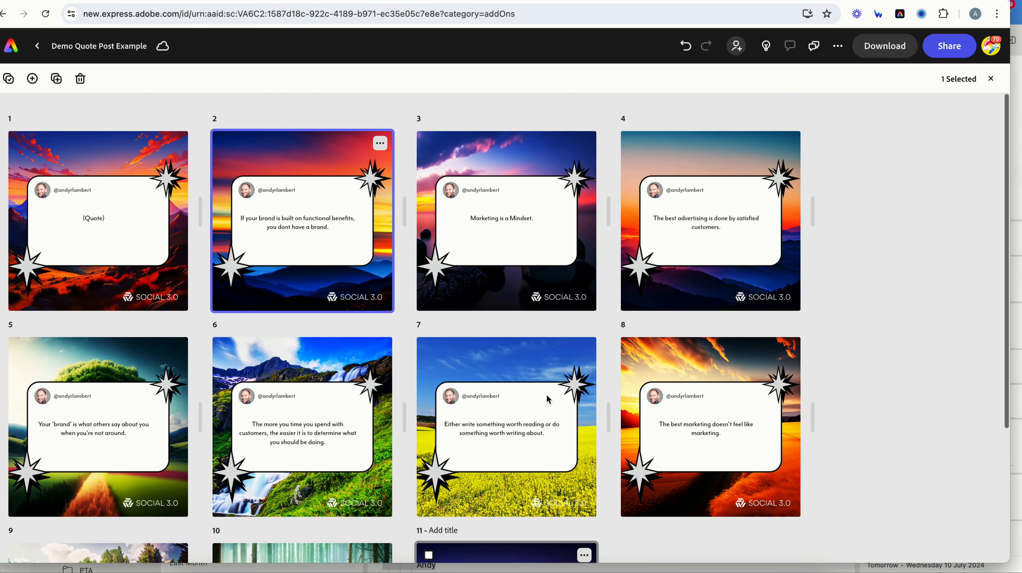
scroll(544, 397, "down", 5)
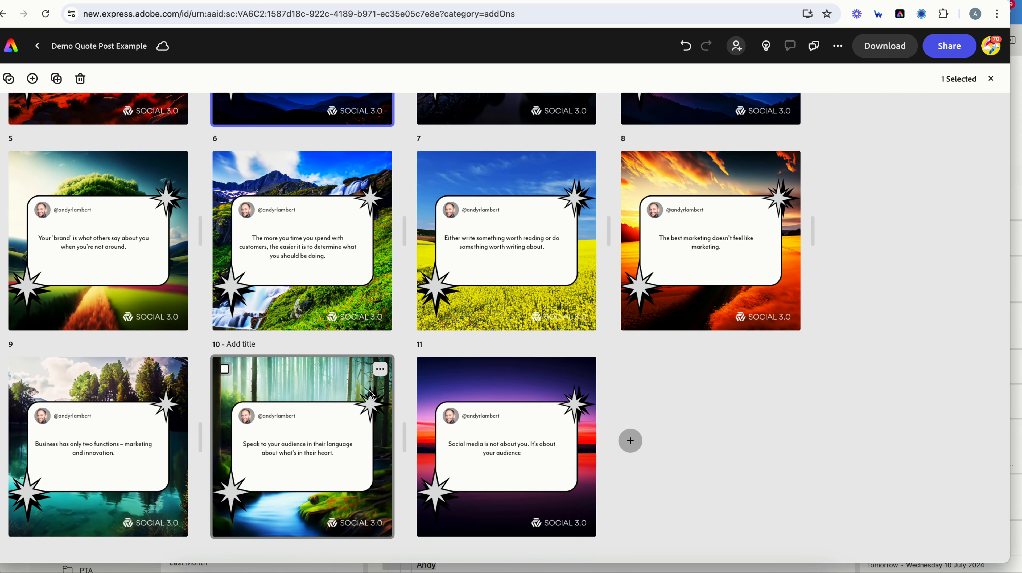
scroll(288, 375, "up", 5)
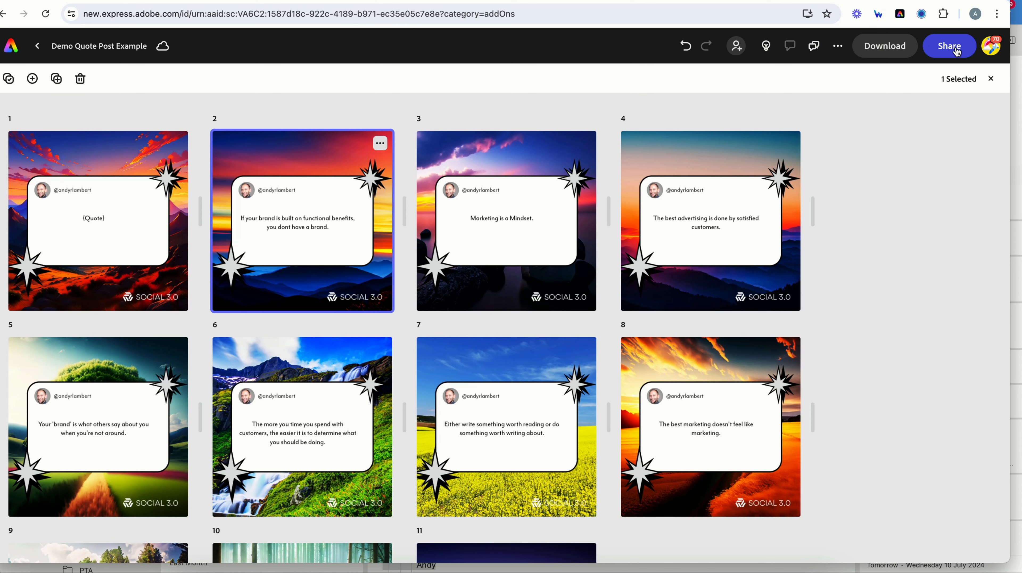
Start a scheduled social media post from page 2 and select the first Instagram account, X and LinkedIn as channels
left_click(962, 61)
scroll(848, 363, "down", 2)
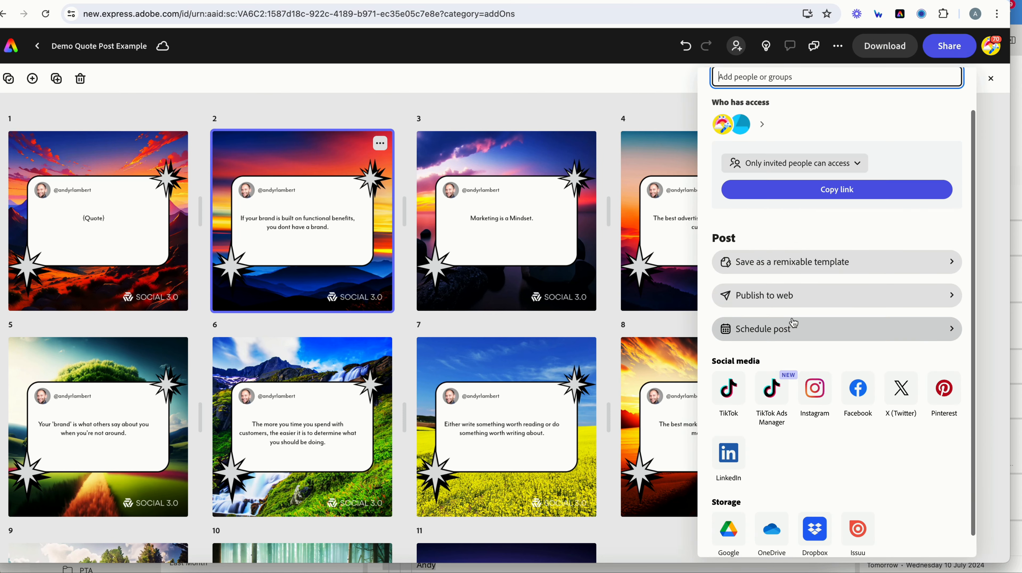
left_click(778, 332)
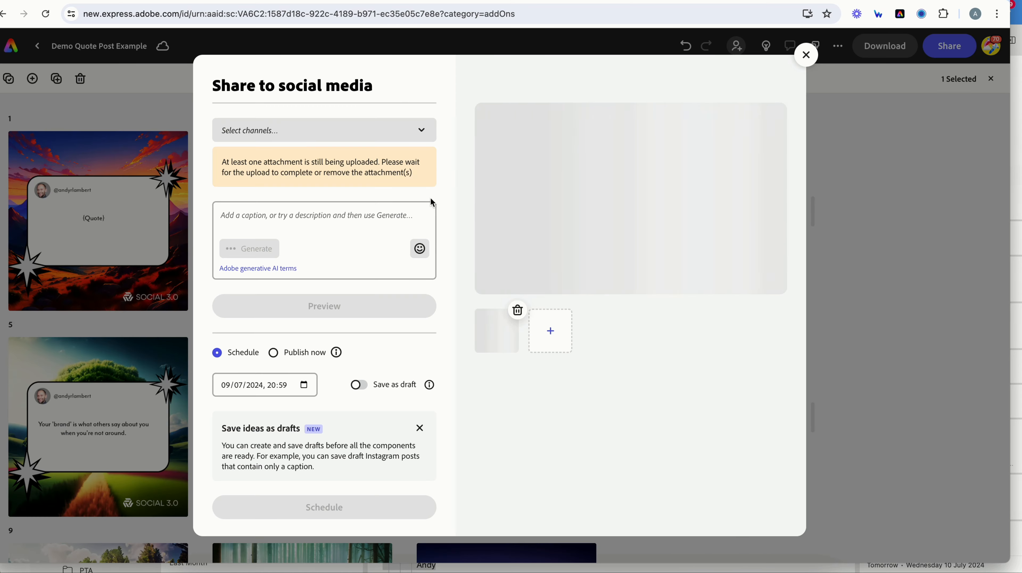
left_click(321, 130)
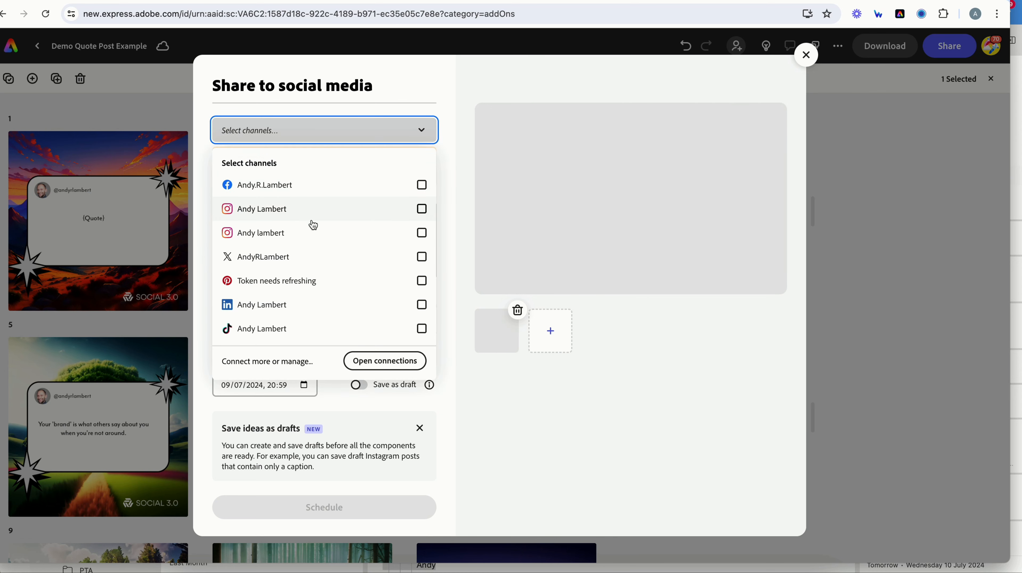
left_click(422, 209)
left_click(421, 257)
left_click(422, 304)
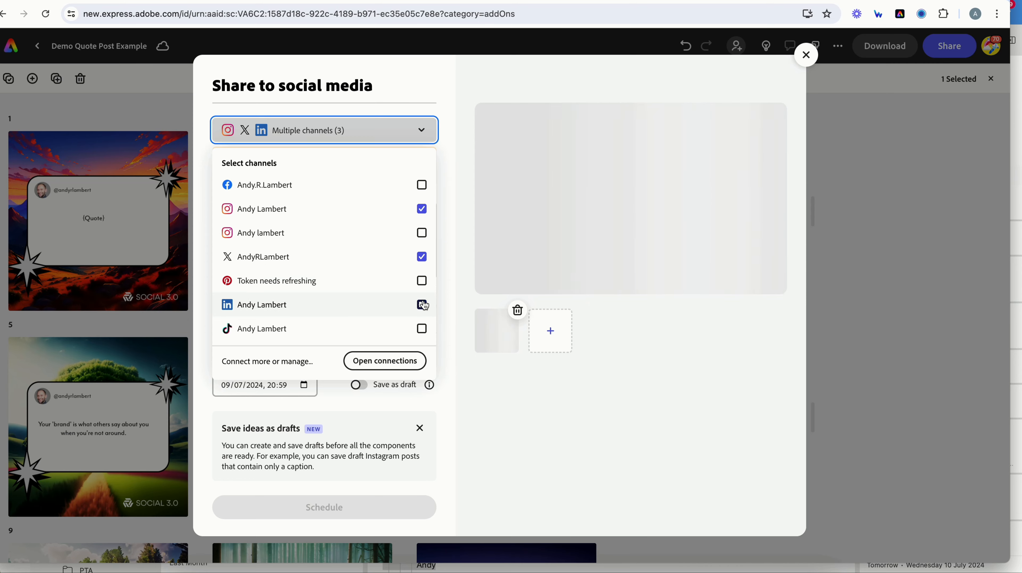
left_click(452, 239)
Generate a caption from the description "the importance of marketing" and insert it into the post
left_click(269, 293)
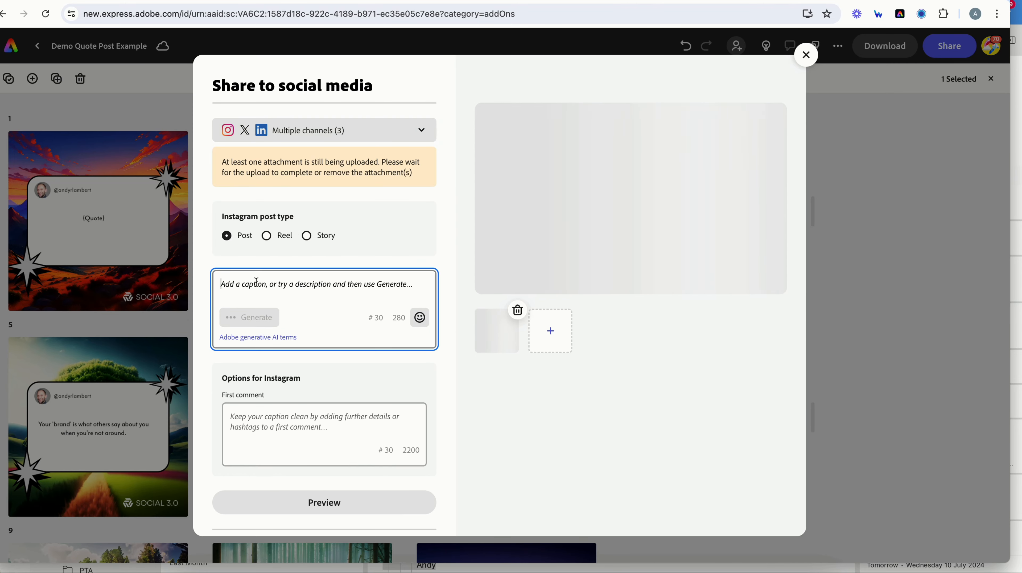
type("mark")
key("BackSpace")
key("BackSpace")
key("BackSpace")
key("BackSpace")
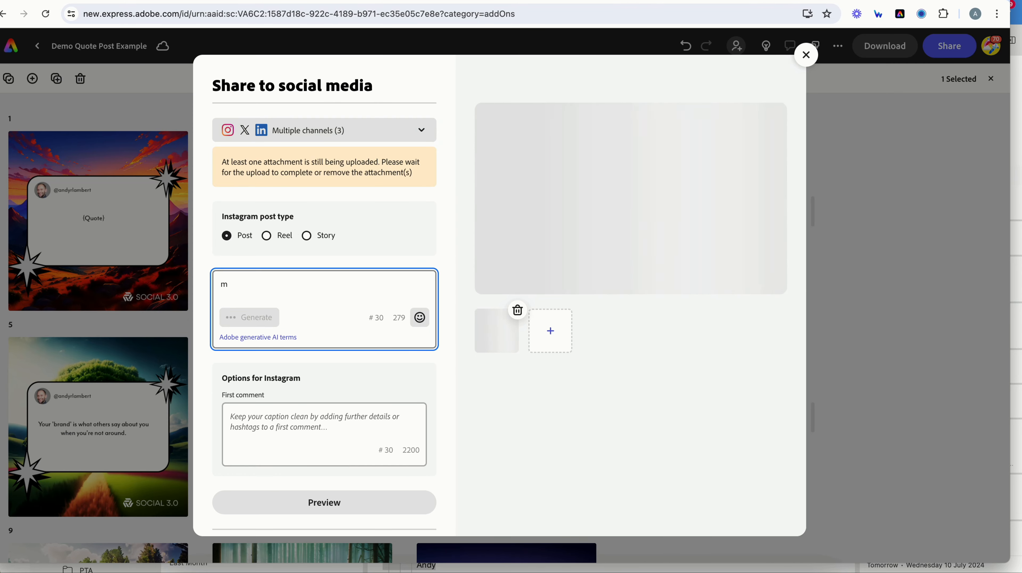
type("the importanc")
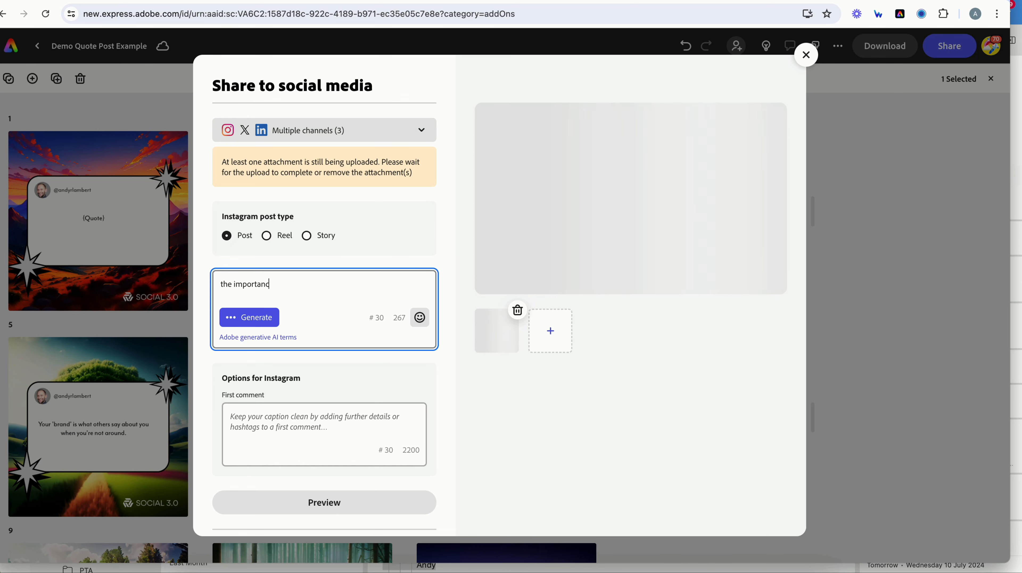
type("e of marketing")
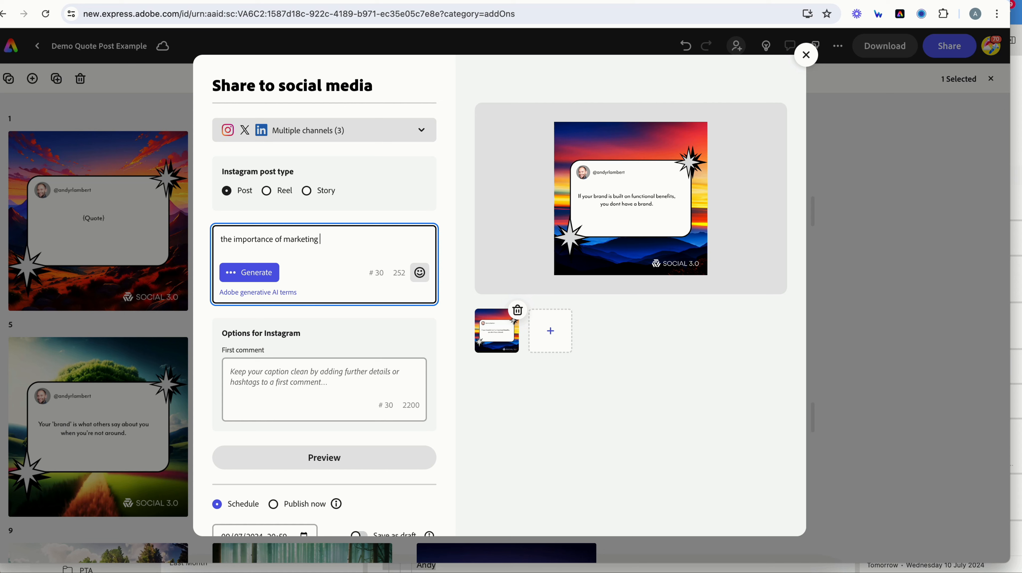
left_click(253, 276)
left_click(275, 320)
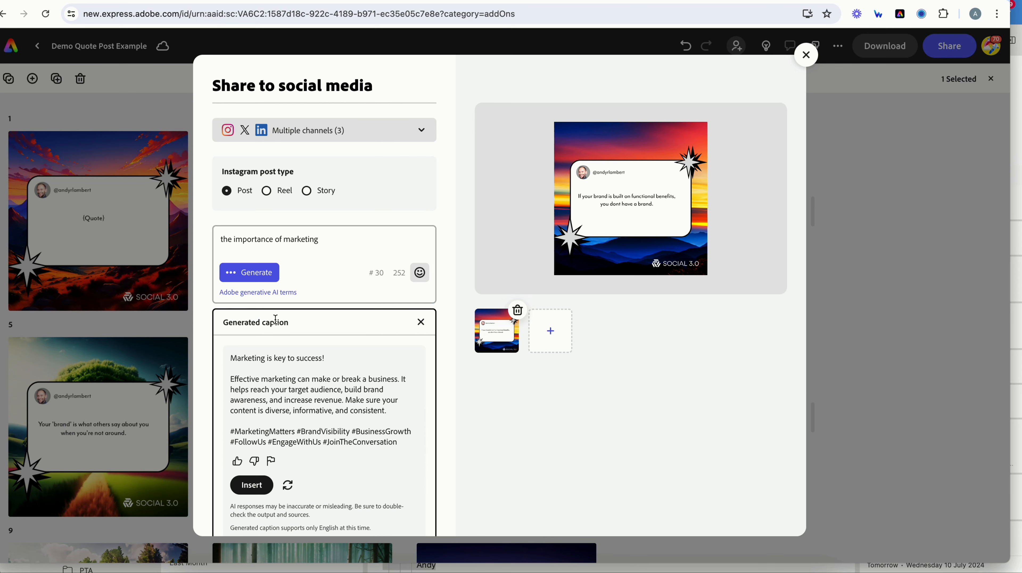
left_click(251, 484)
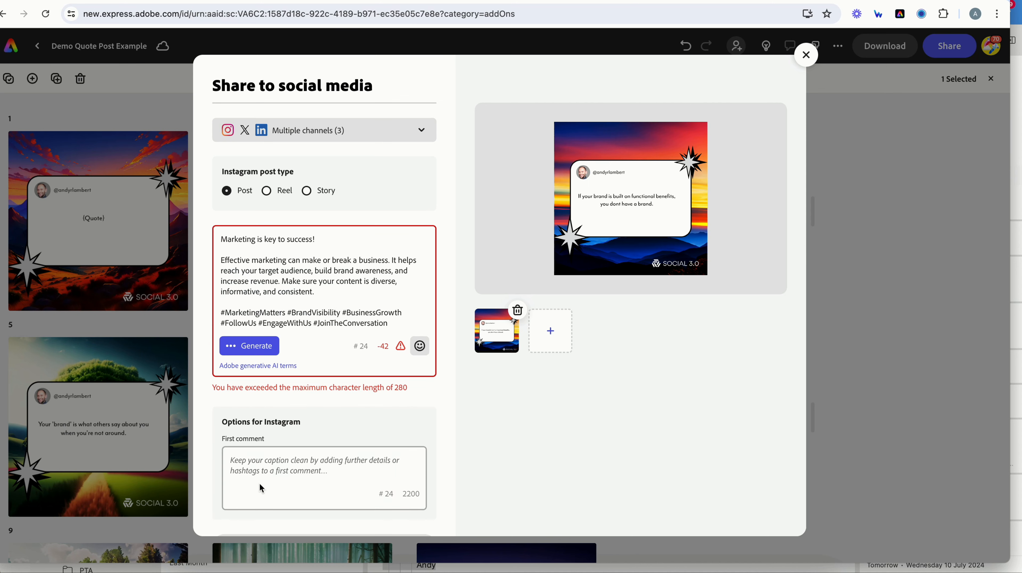
Remove the X account from the post's selected channels
left_click(289, 132)
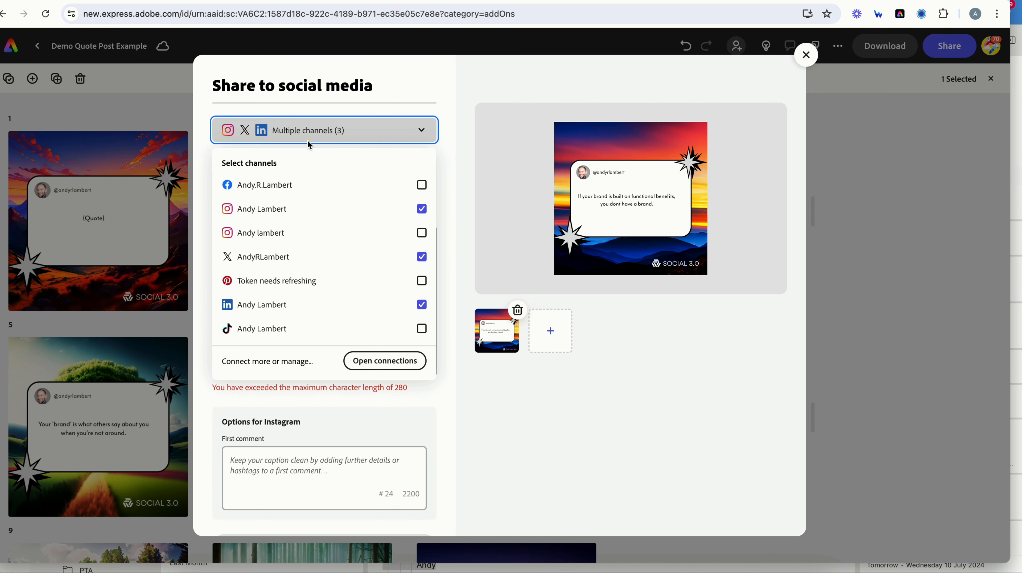
left_click(432, 257)
left_click(391, 402)
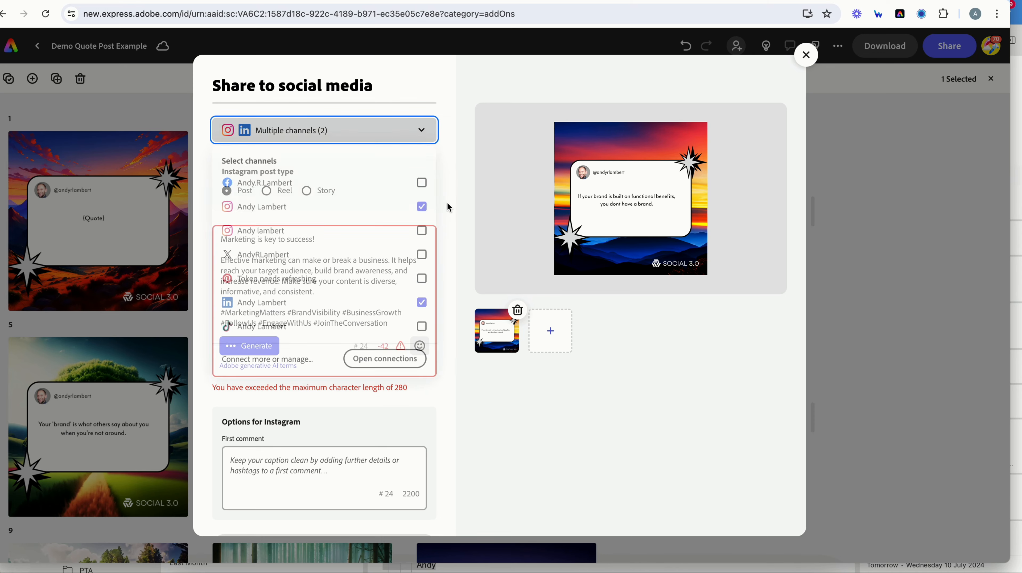
Preview the post for Instagram and LinkedIn, look over its settings, and close the post without scheduling it
scroll(391, 401, "down", 5)
left_click(319, 329)
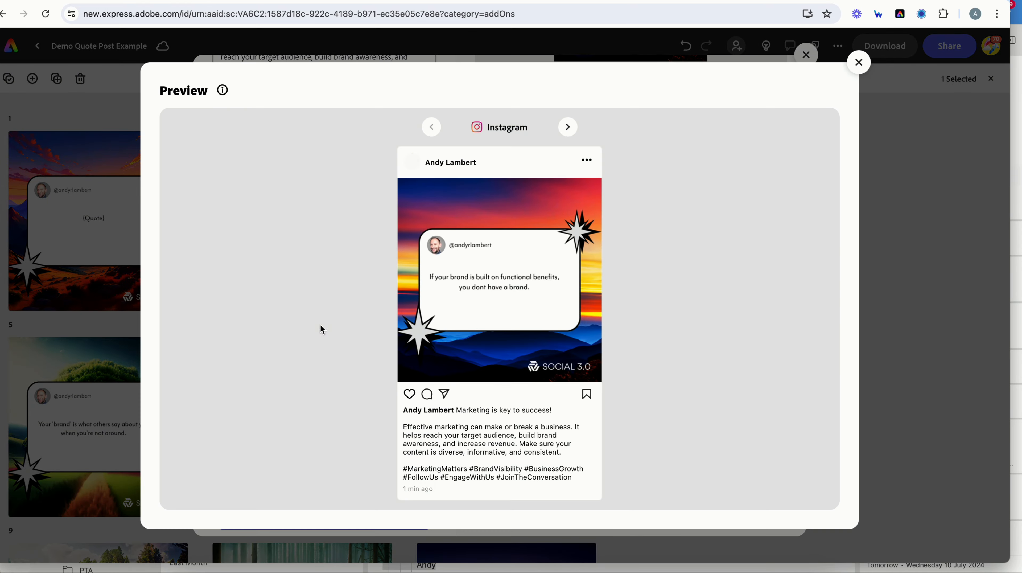
left_click(570, 126)
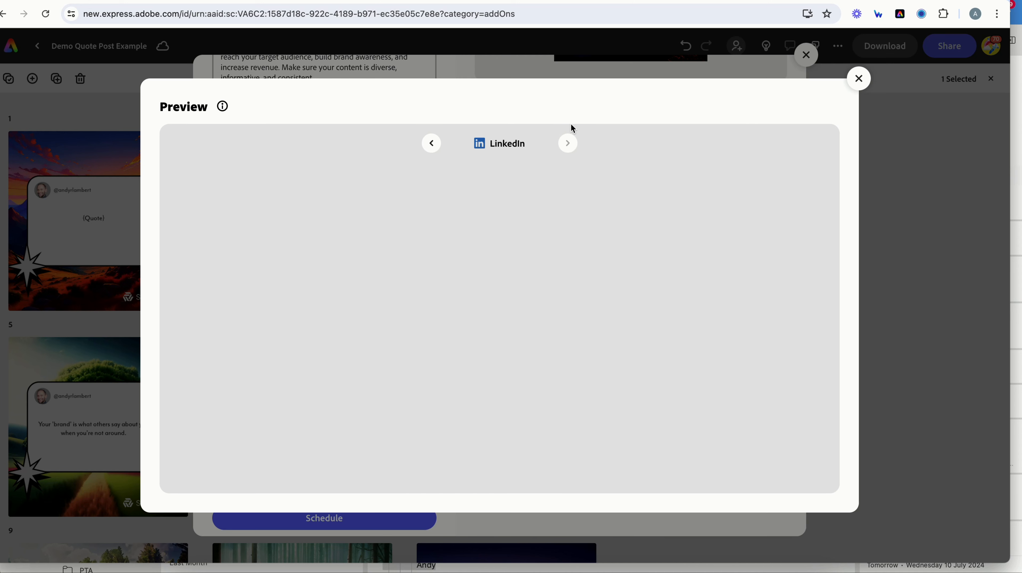
left_click(859, 78)
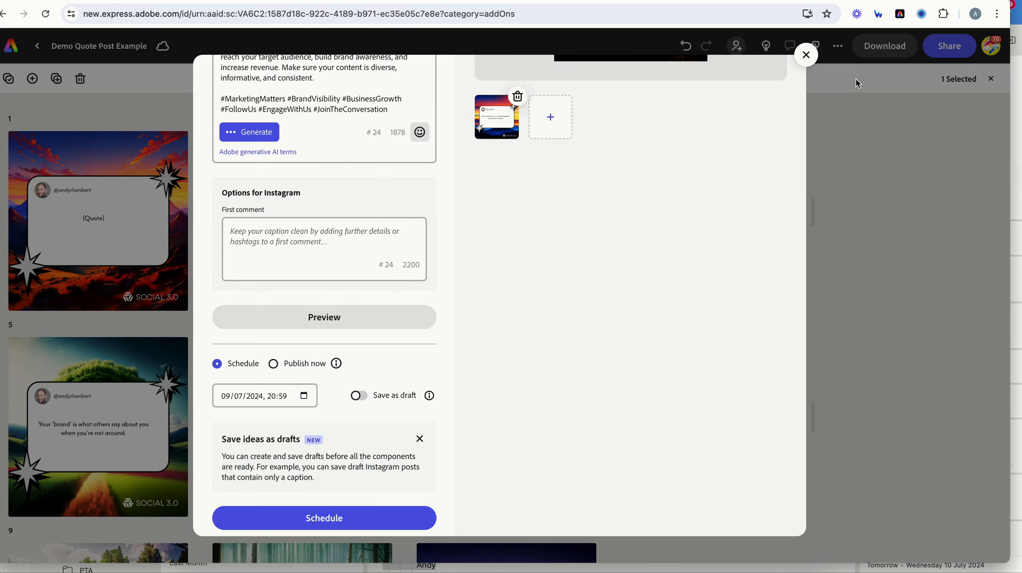
scroll(561, 283, "up", 2)
scroll(561, 283, "up", 3)
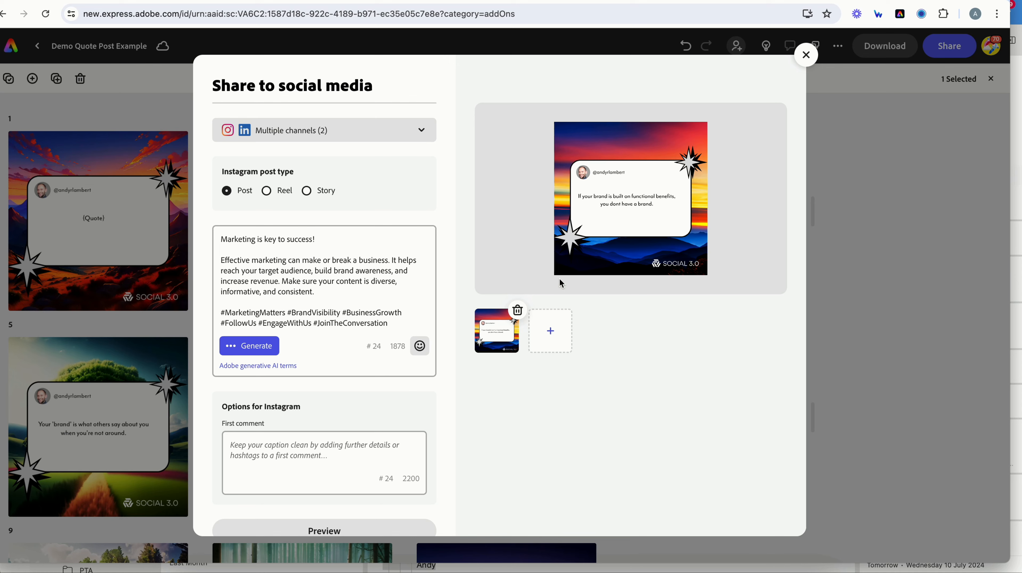
left_click(806, 54)
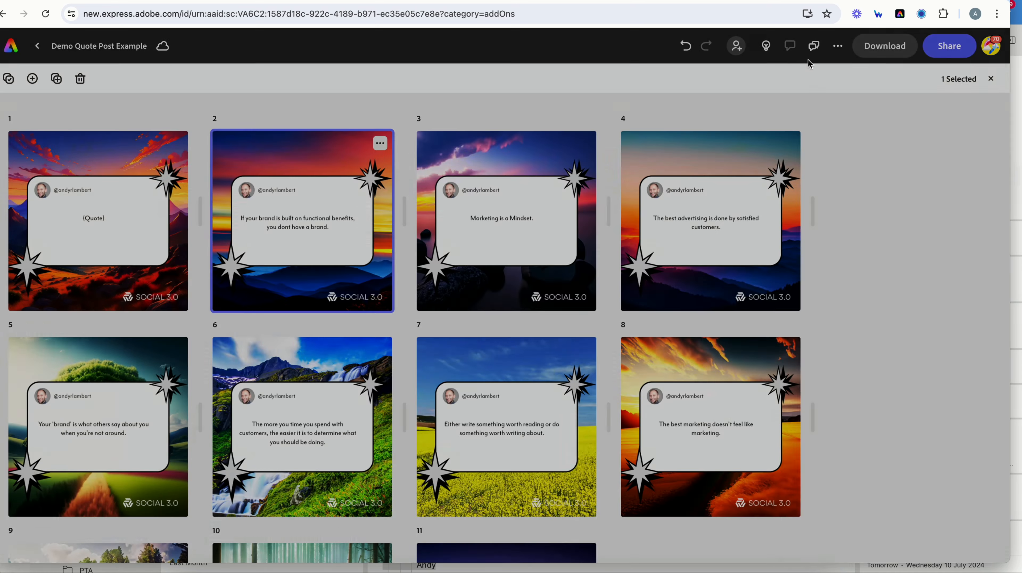